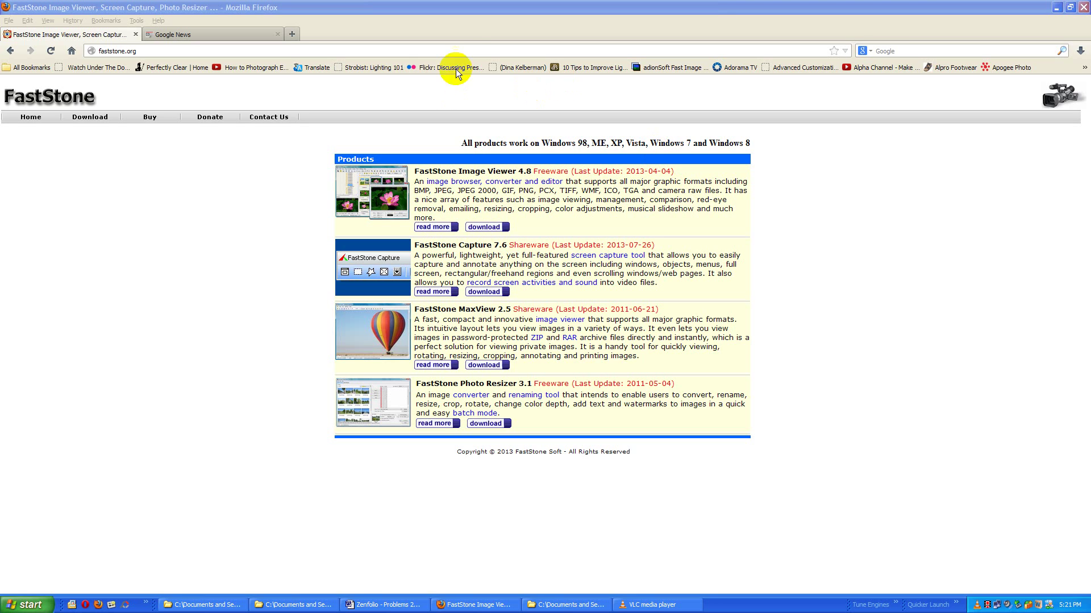
Step: Go to sejackson.us and pause the home page slideshow
left_click(469, 49)
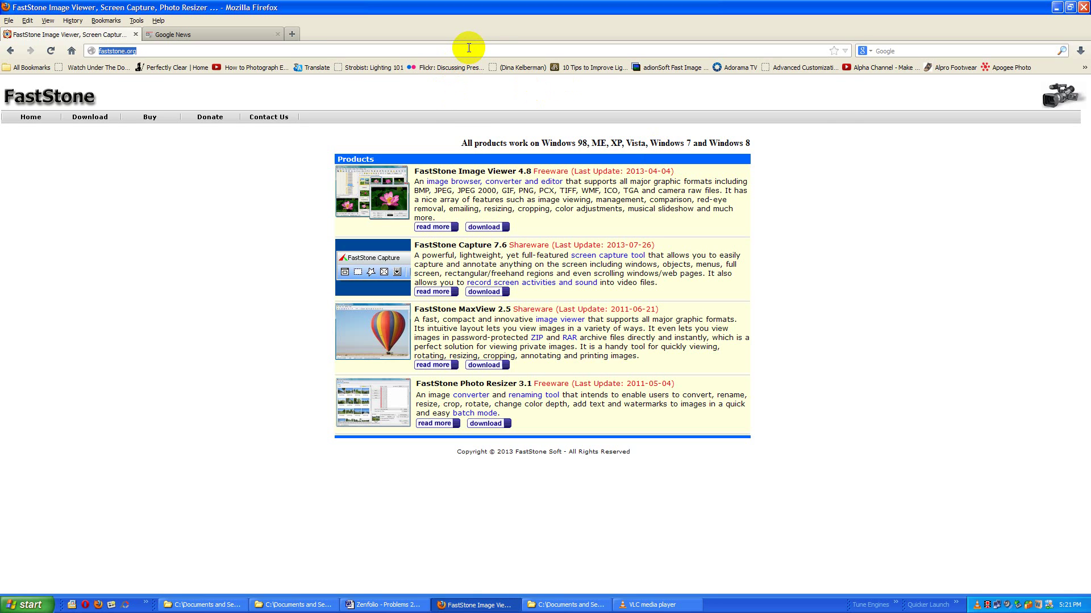
type("sejackson.us")
key("Return")
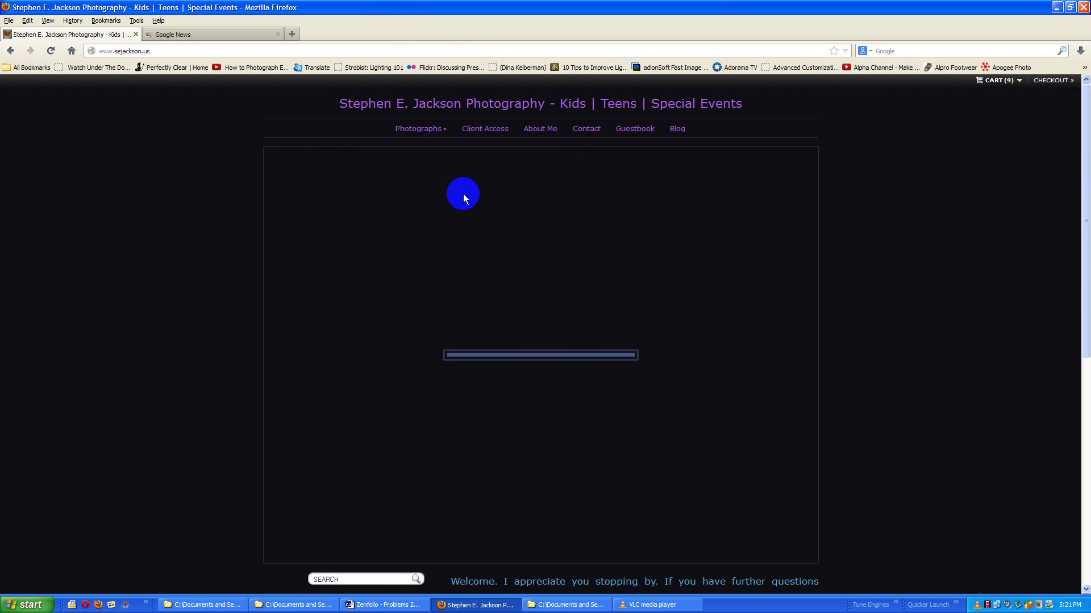
left_click(787, 546)
mouse_move(419, 128)
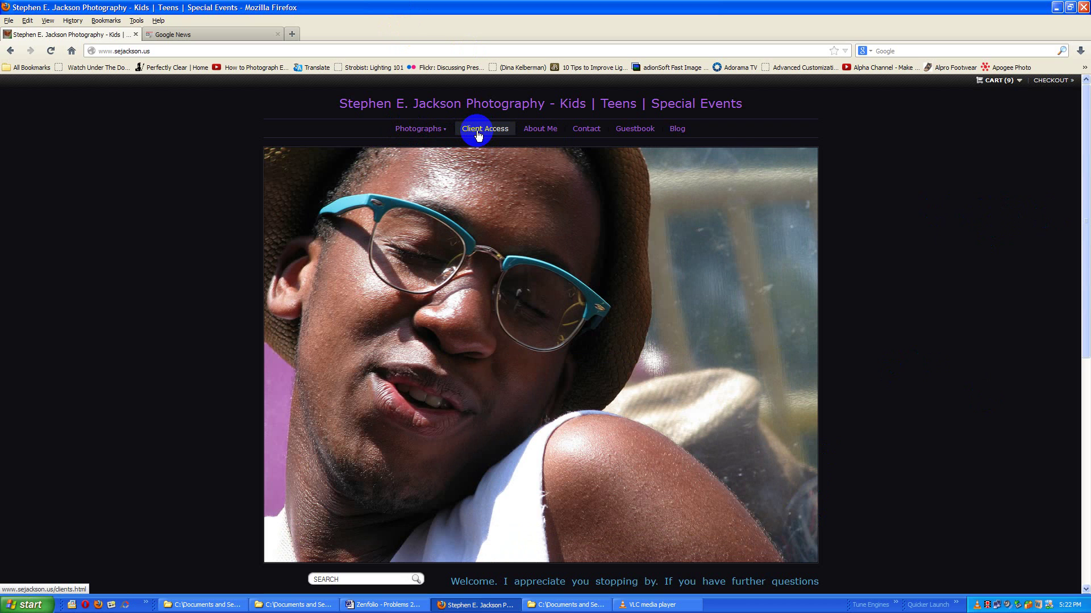
Step: Open the private client gallery by entering its access code, then return to the home page
left_click(477, 130)
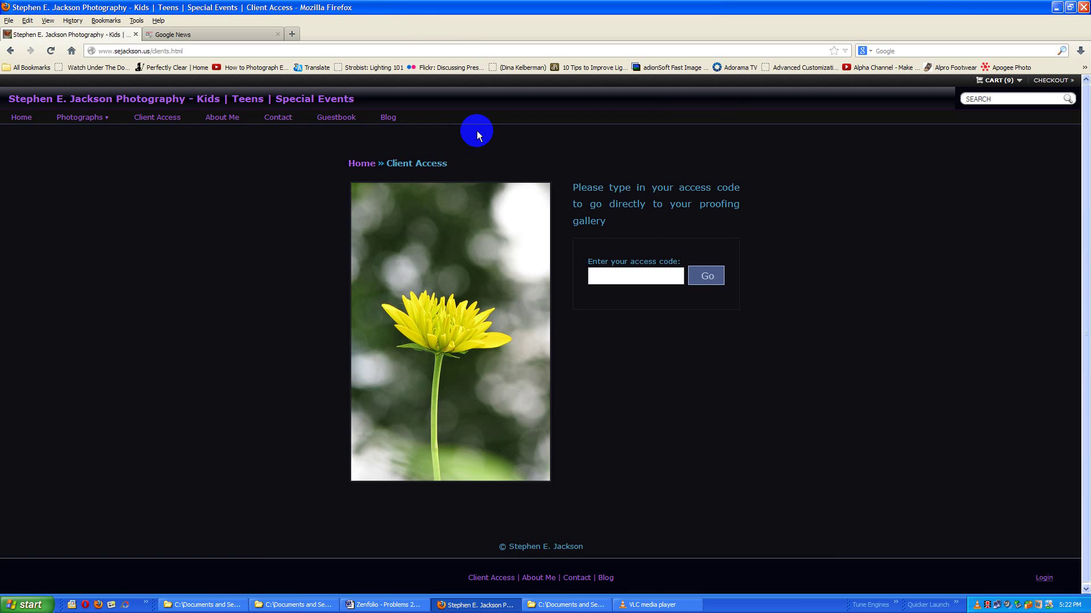
left_click(604, 275)
key("Return")
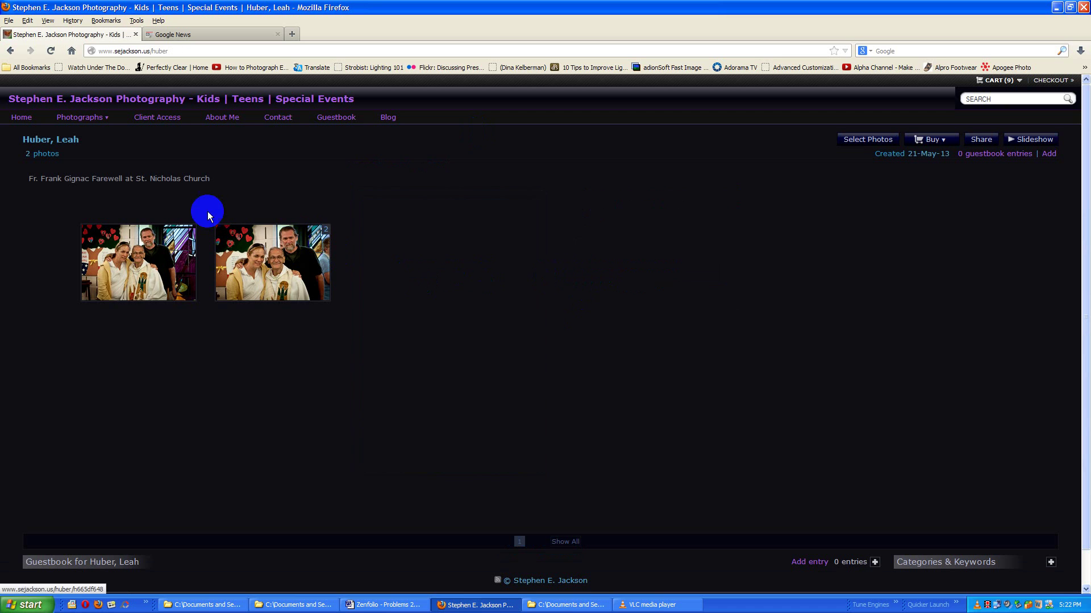
left_click(47, 100)
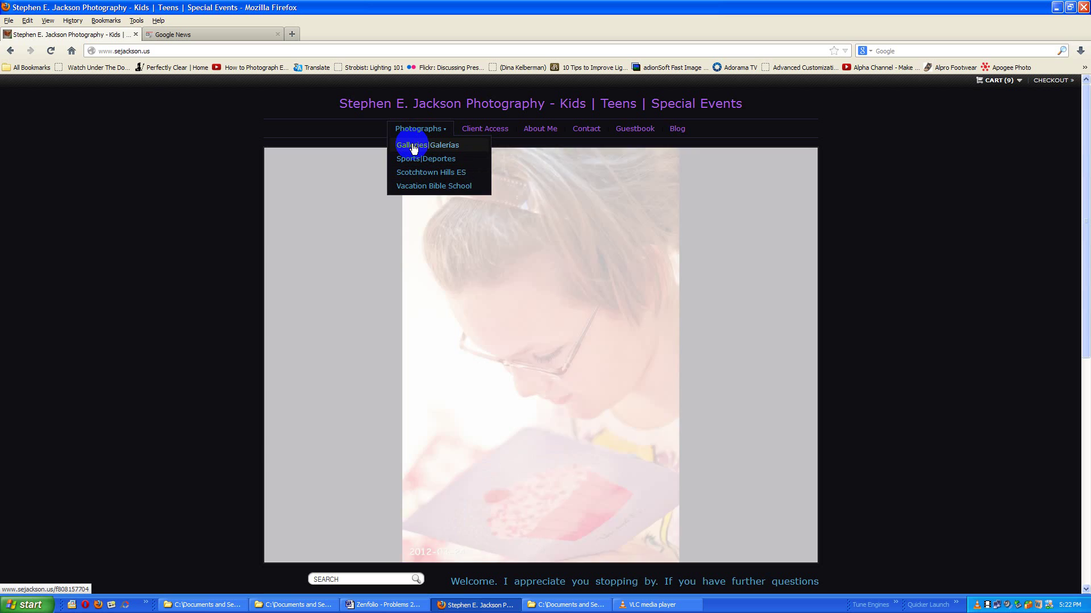
Step: Open the Sports|Deportes gallery from Galleries and scroll through all 54 photos on one page
left_click(413, 147)
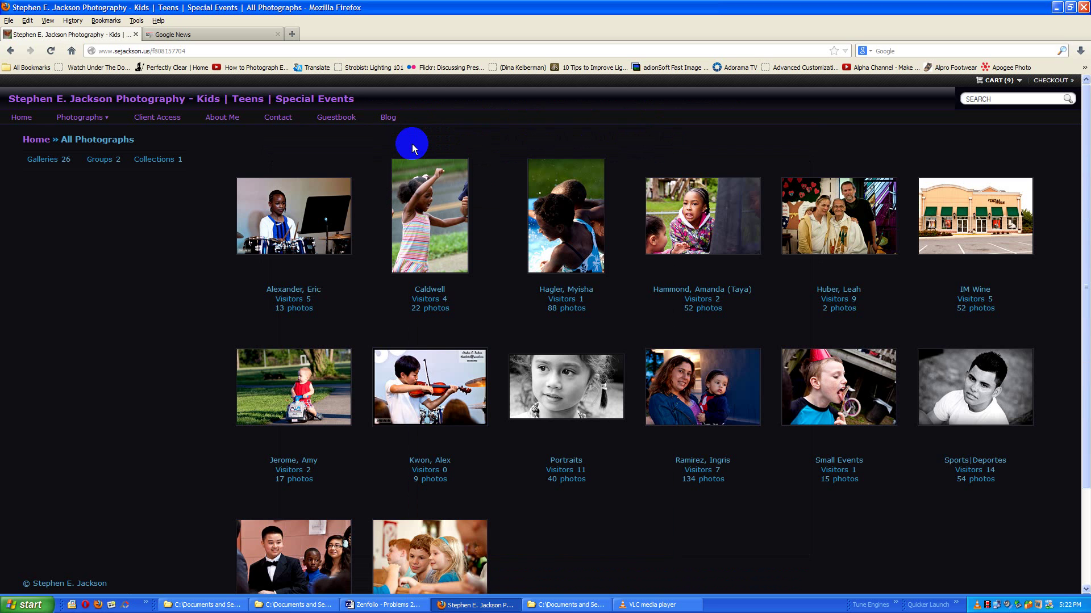
scroll(396, 233, "down", 2)
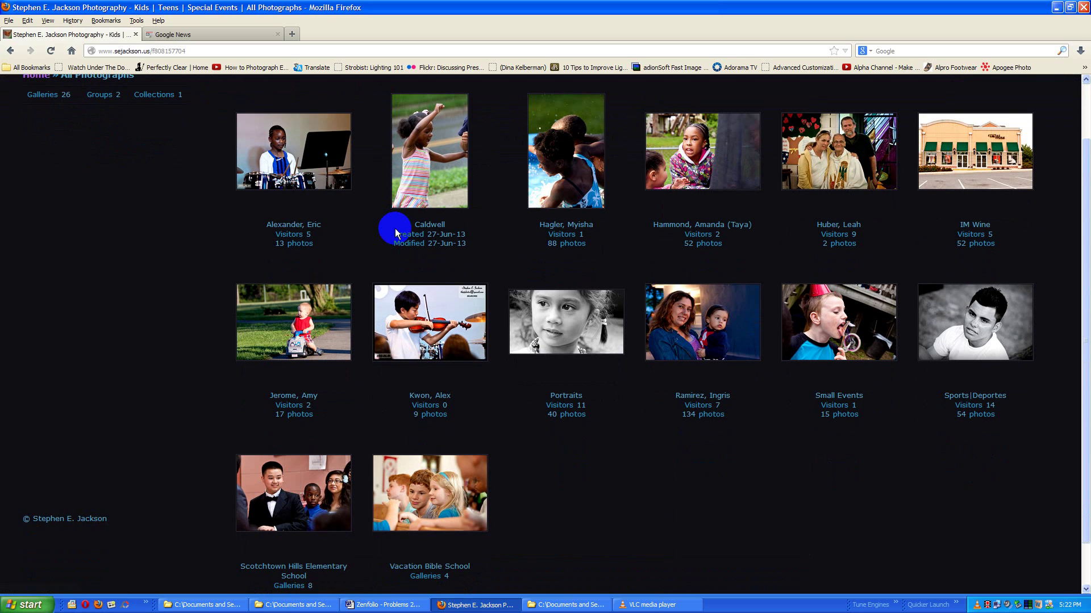
left_click(969, 314)
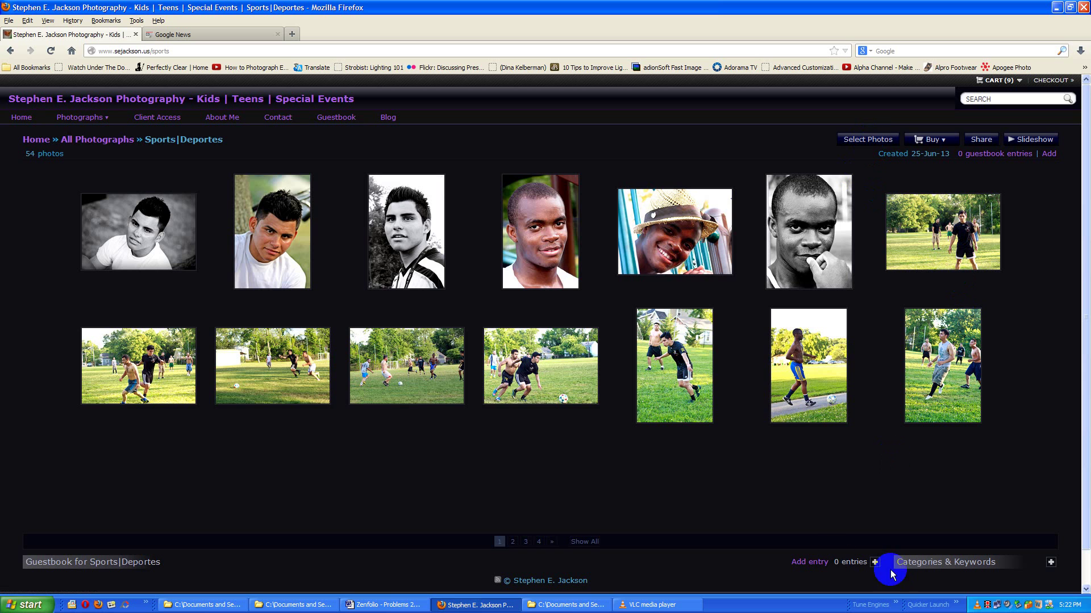
left_click(585, 542)
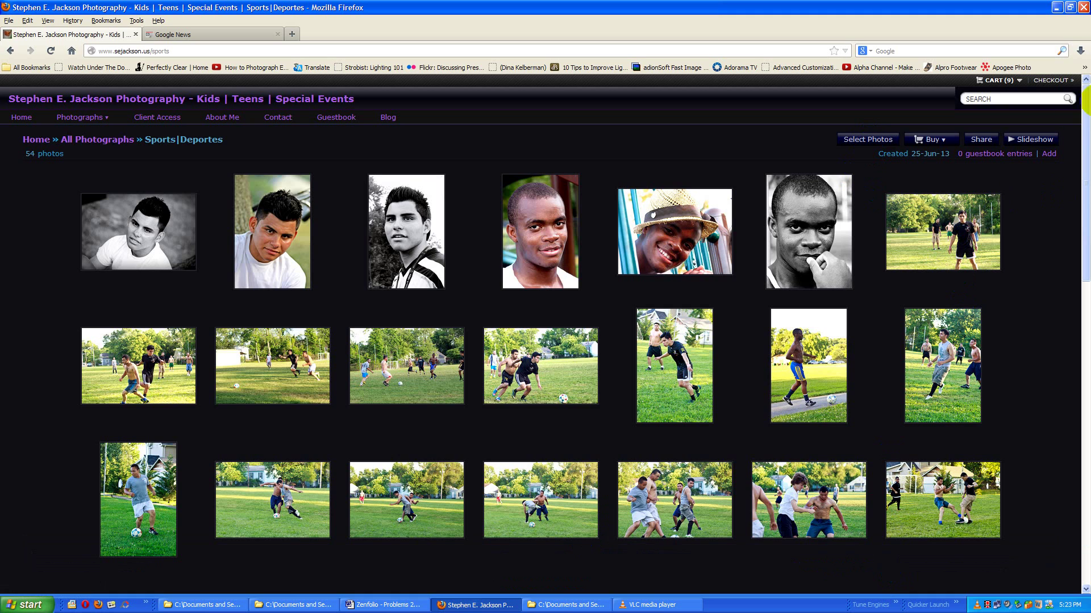
scroll(1062, 225, "down", 3)
scroll(1062, 226, "down", 15)
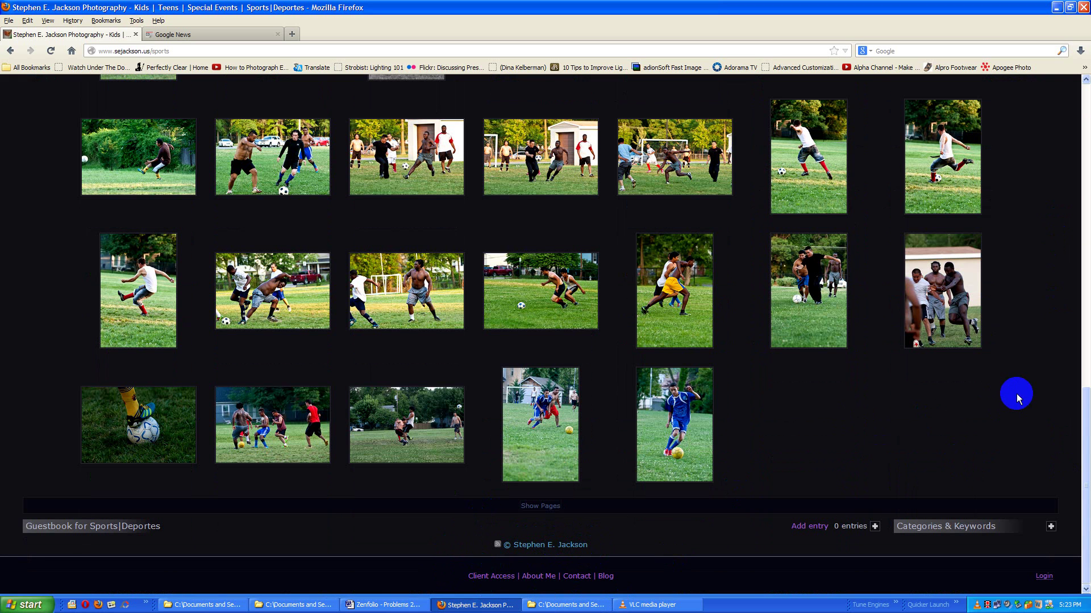
left_click(1086, 478)
left_click_drag(1086, 477, 1078, 97)
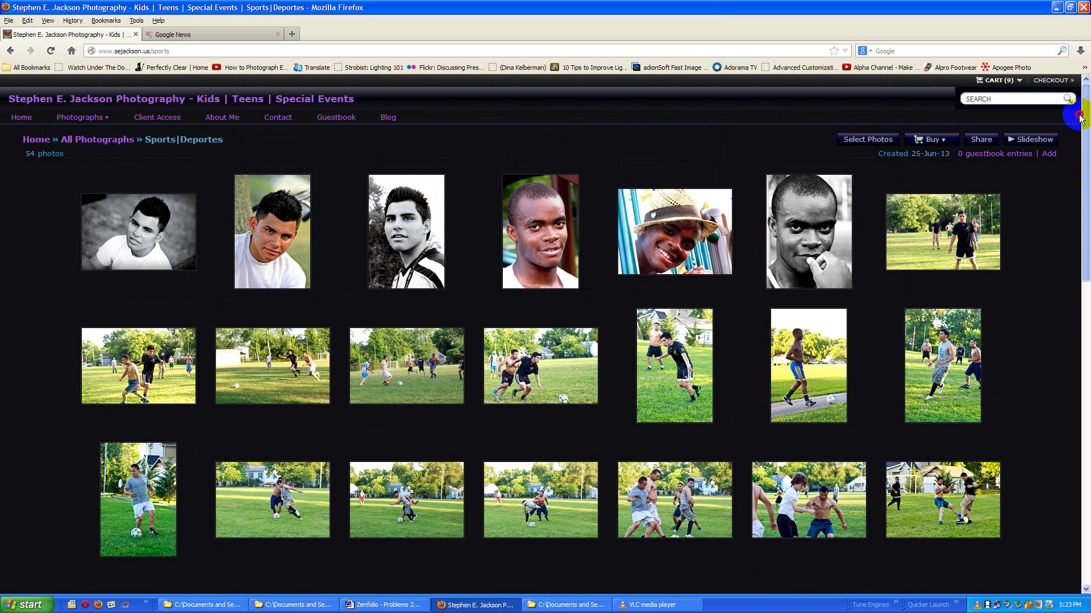
Step: Start selecting photos and check the first three portraits in the gallery
left_click(860, 143)
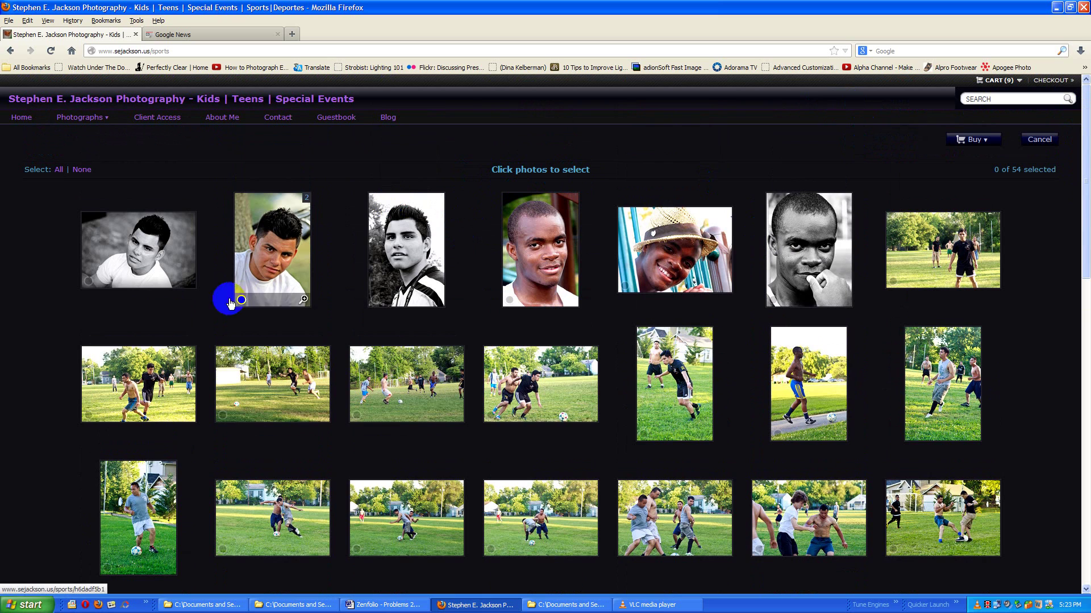
left_click(89, 283)
left_click(241, 299)
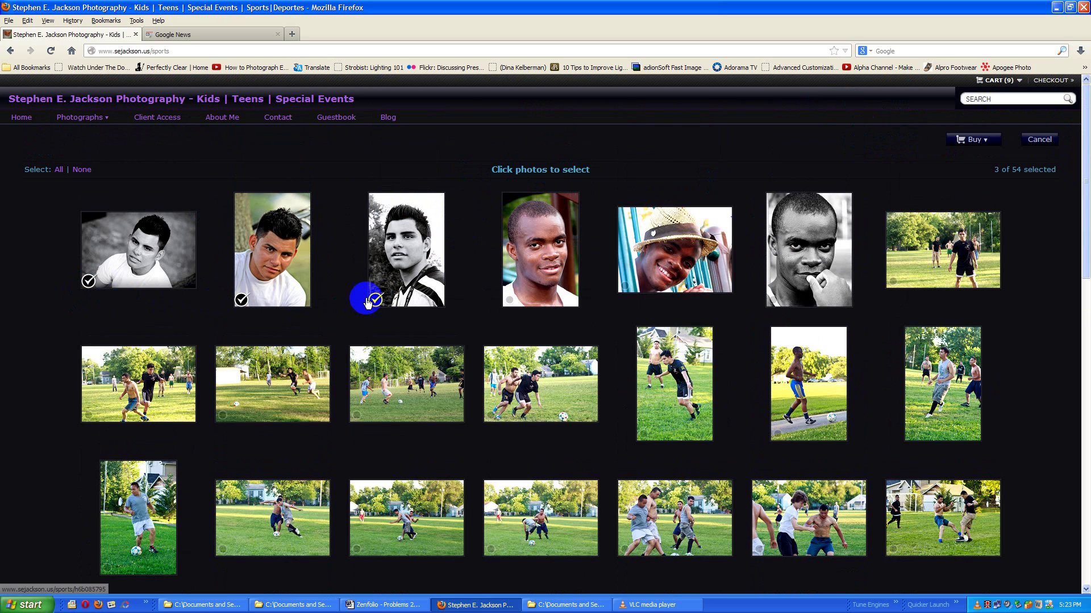
left_click(368, 297)
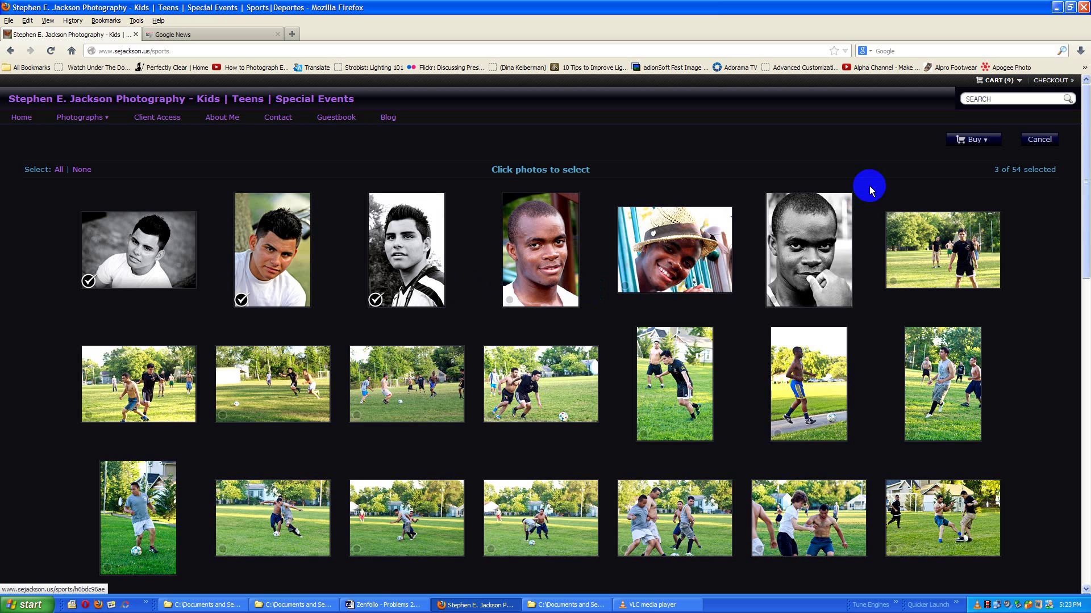
Step: Bring up the Select Category dialog offering products for the 3 selected photos
left_click(966, 145)
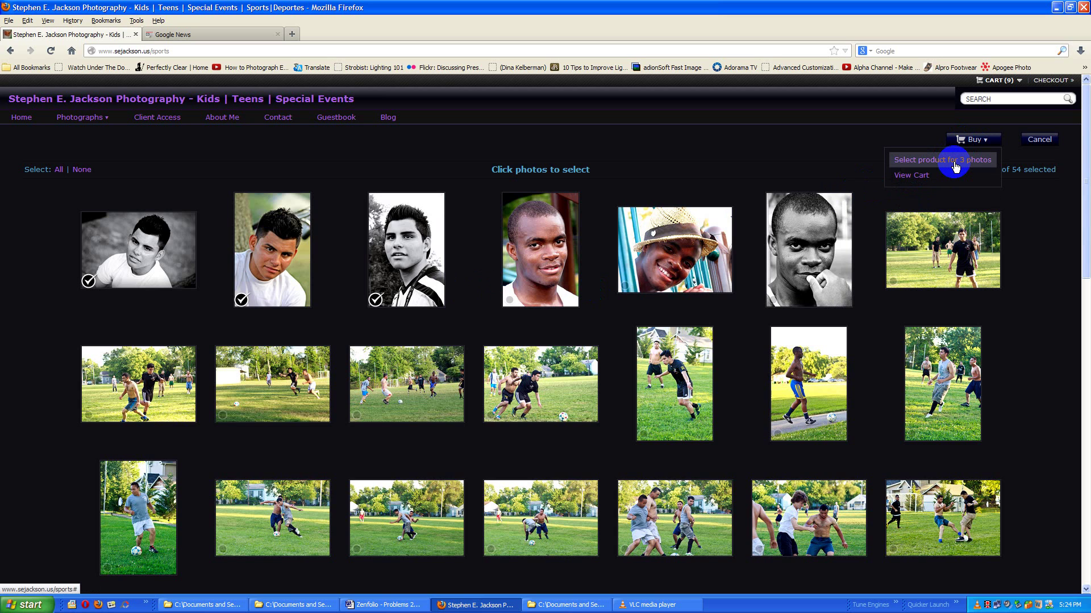
left_click(954, 162)
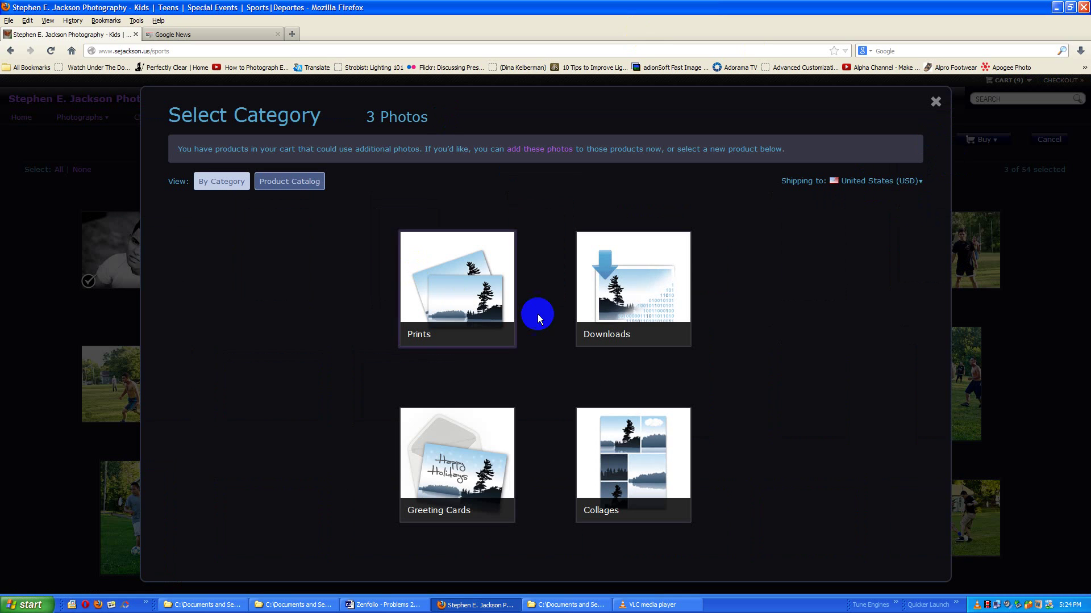
left_click(936, 105)
left_click(972, 140)
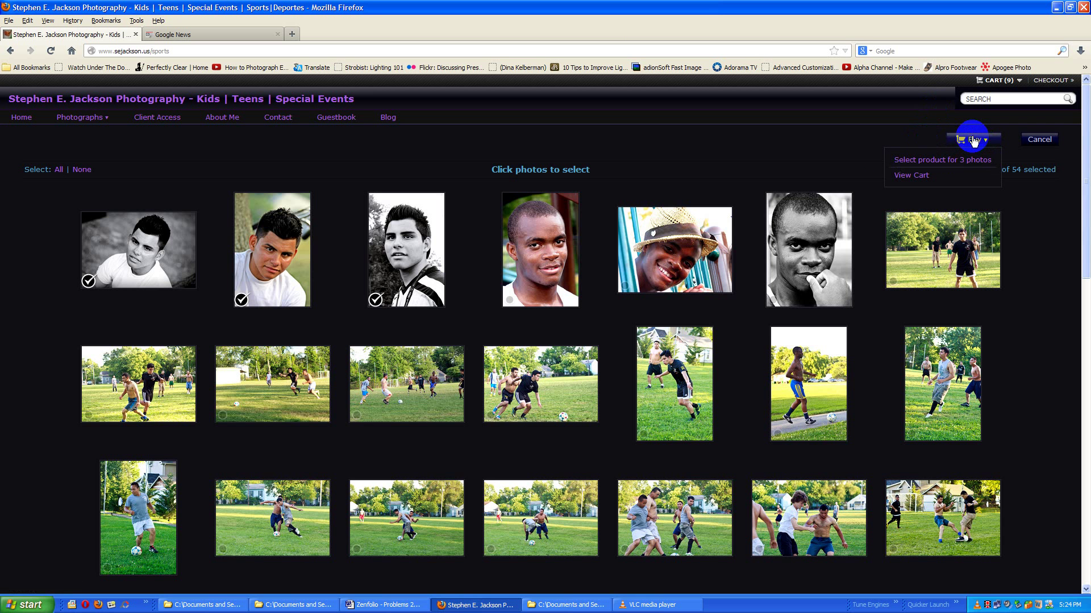
left_click(973, 140)
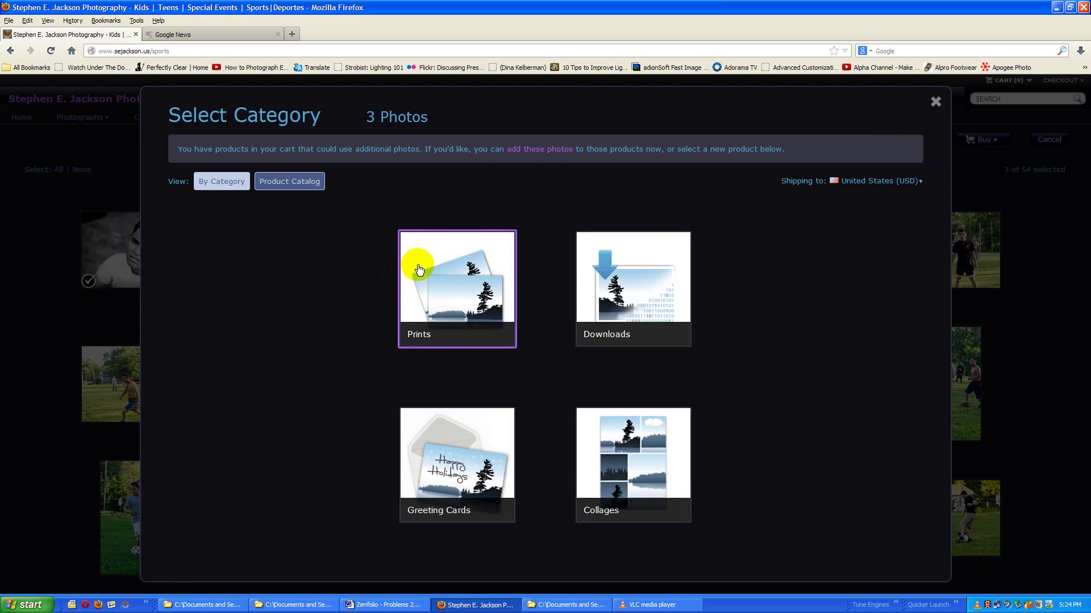
Step: Add the three photos as 4" x 6" Small Prints on Color paper, quantity 1
left_click(449, 286)
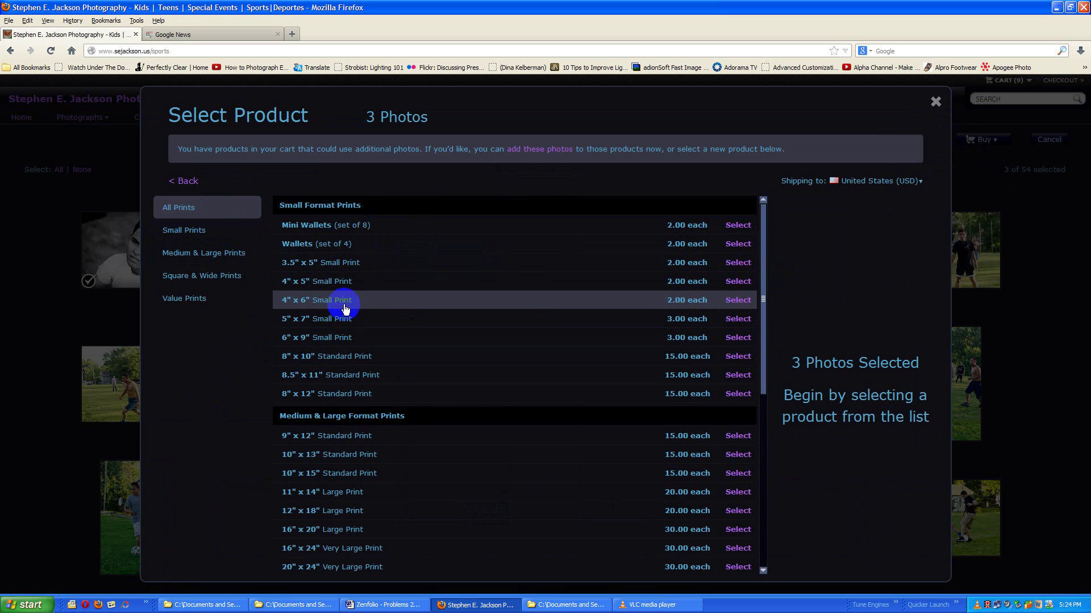
left_click(319, 303)
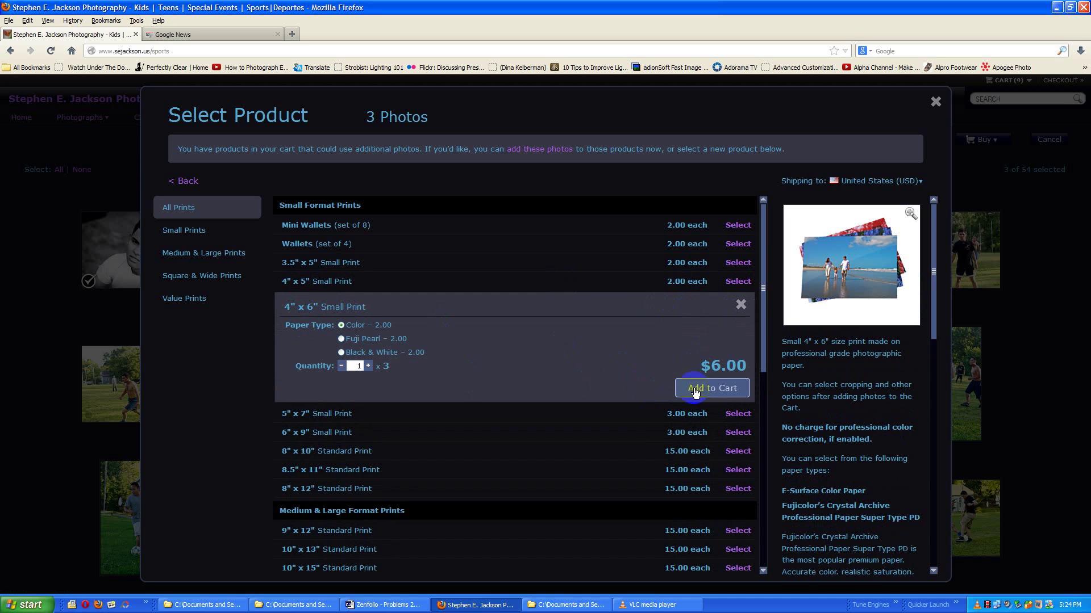
left_click(711, 389)
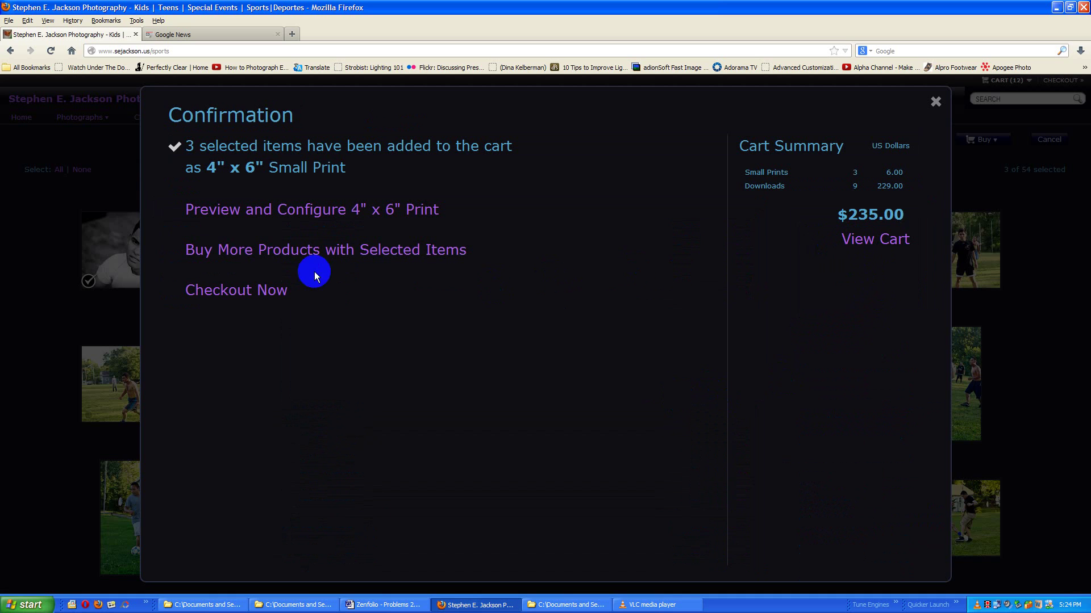
Step: Open the shopping cart and clear all $235.00 of prints and downloads, confirming removal
left_click(856, 241)
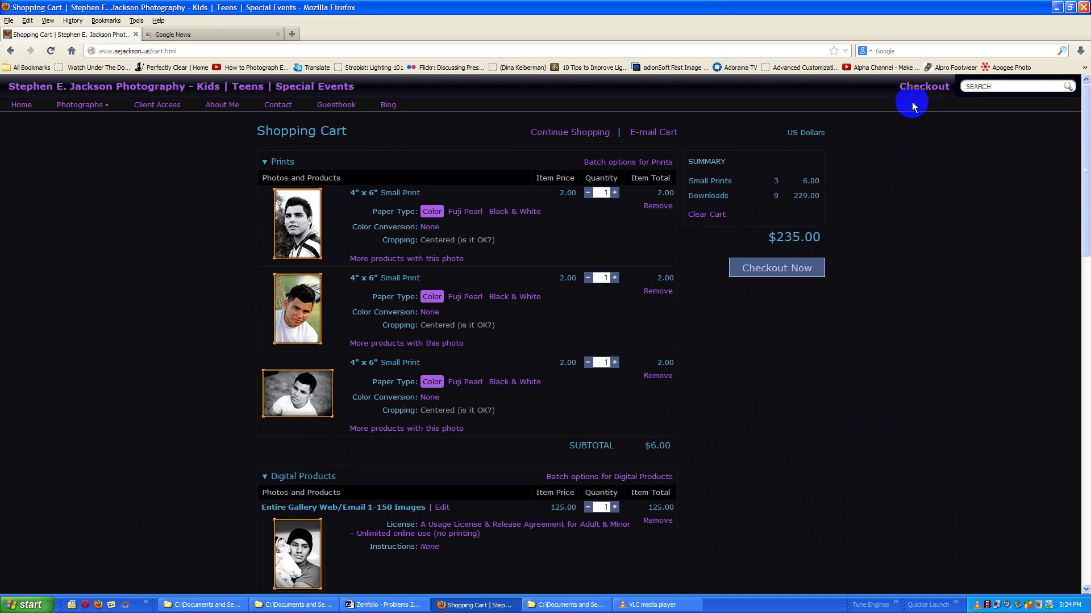
scroll(833, 171, "down", 10)
scroll(465, 335, "down", 3)
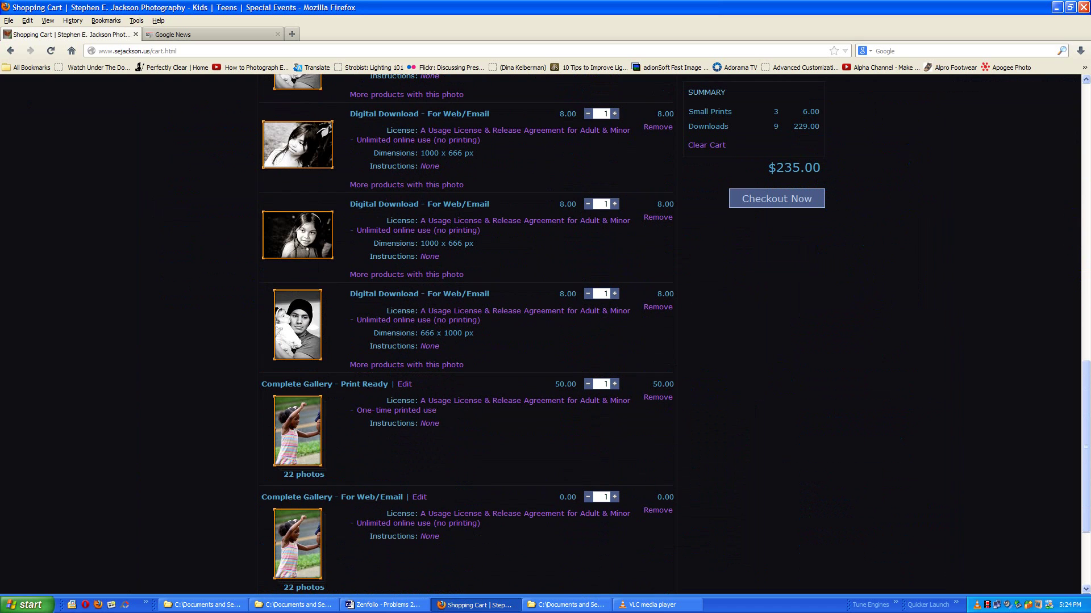
scroll(1085, 392, "down", 5)
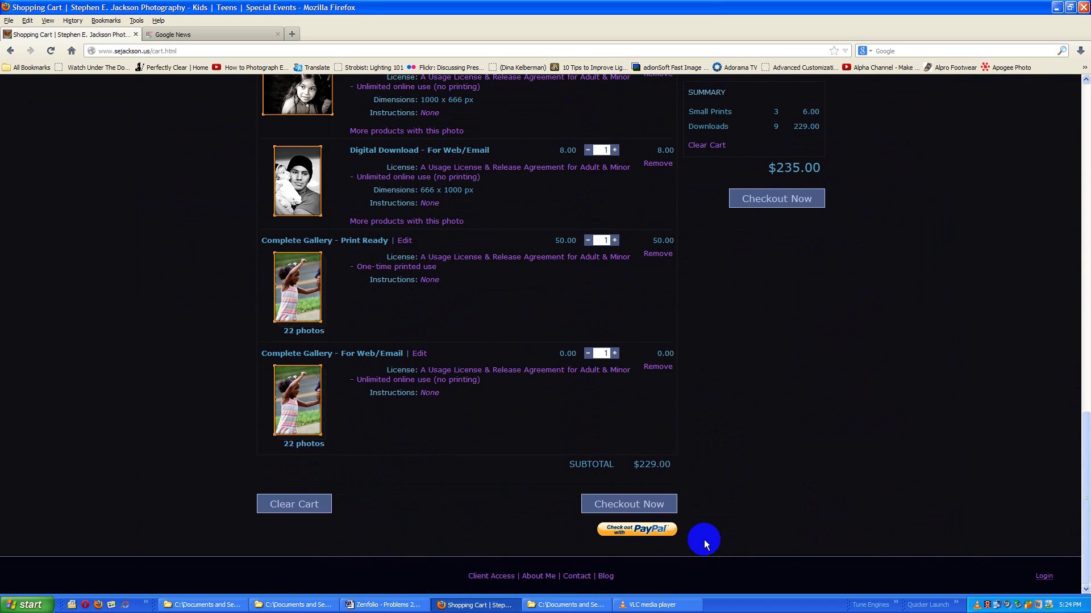
left_click(321, 511)
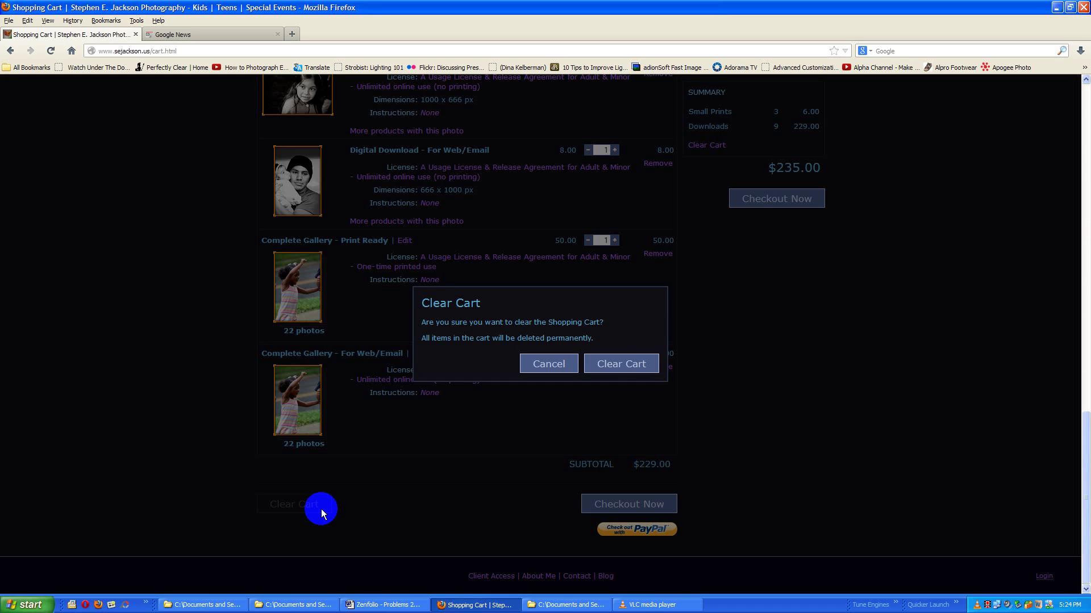
left_click(610, 362)
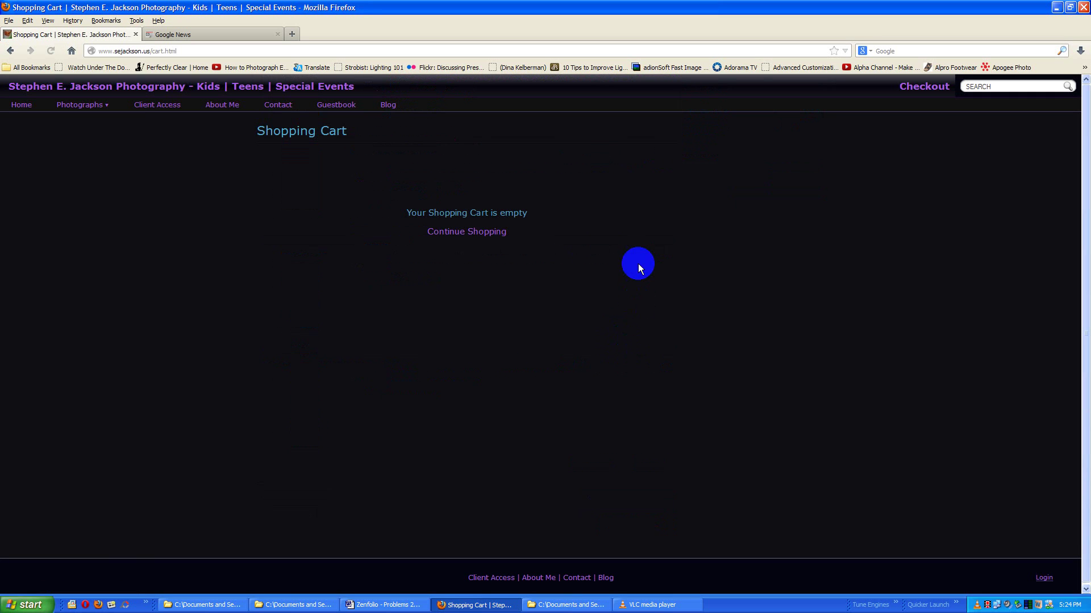
Step: Back in Sports|Deportes, select three photos and add them as 4" x 6" Small Prints
left_click(465, 231)
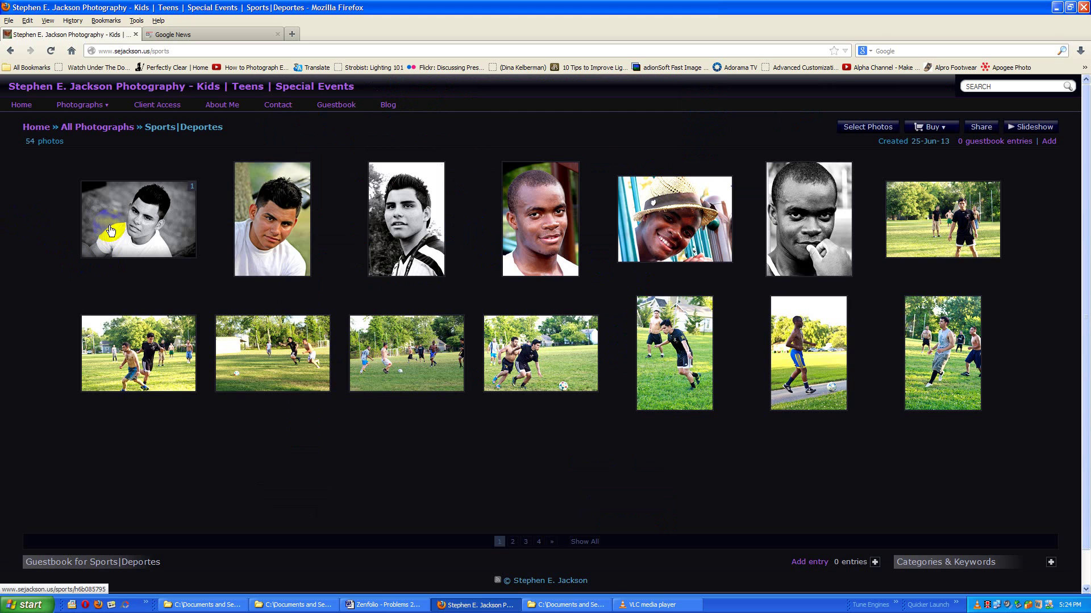
left_click(876, 132)
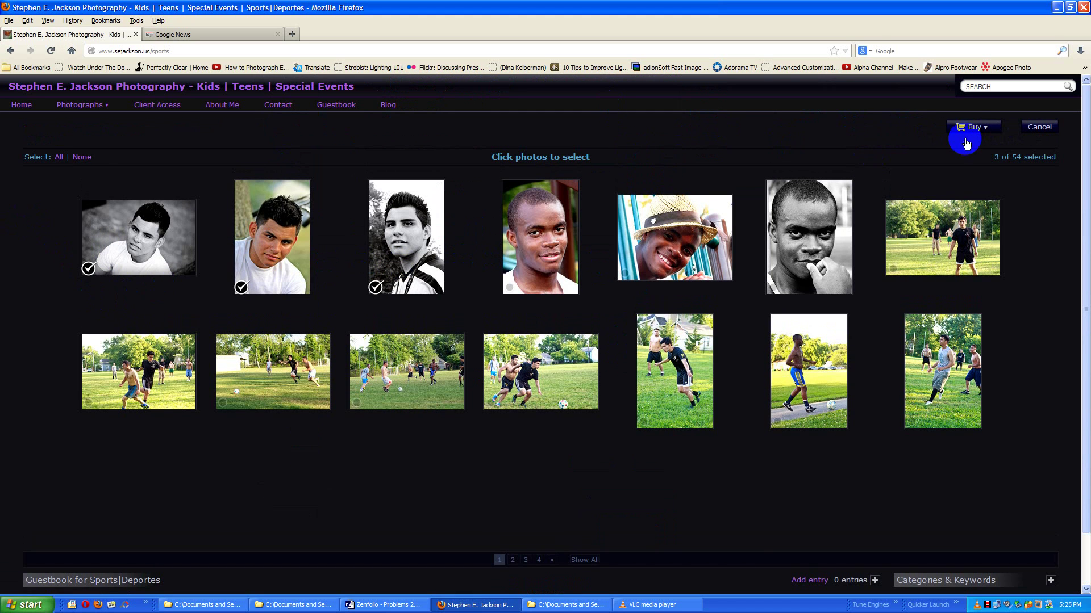
left_click(973, 129)
left_click(973, 129)
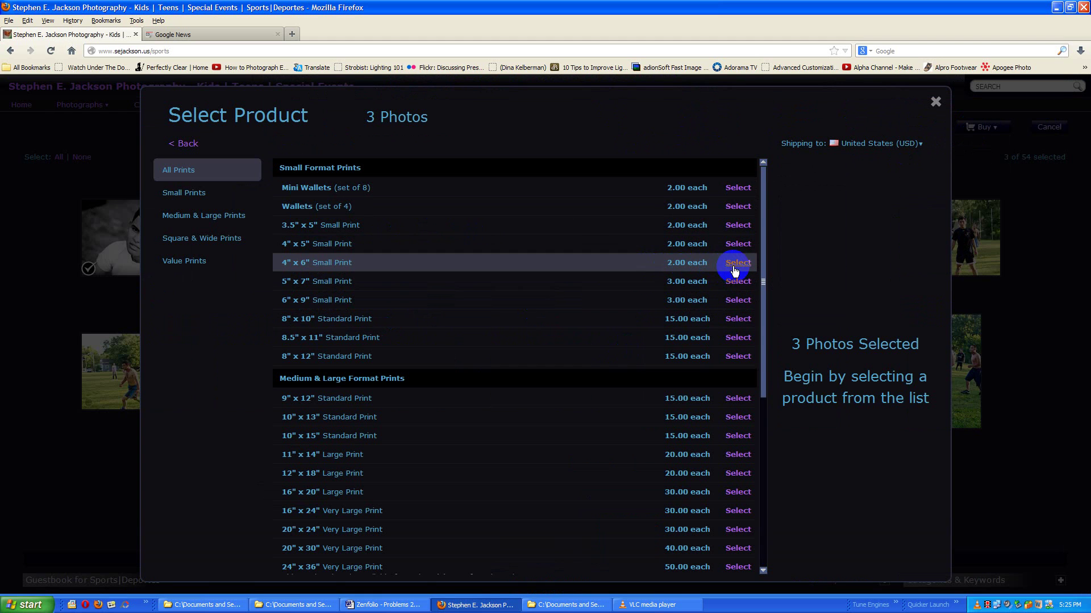
left_click(736, 266)
left_click(711, 351)
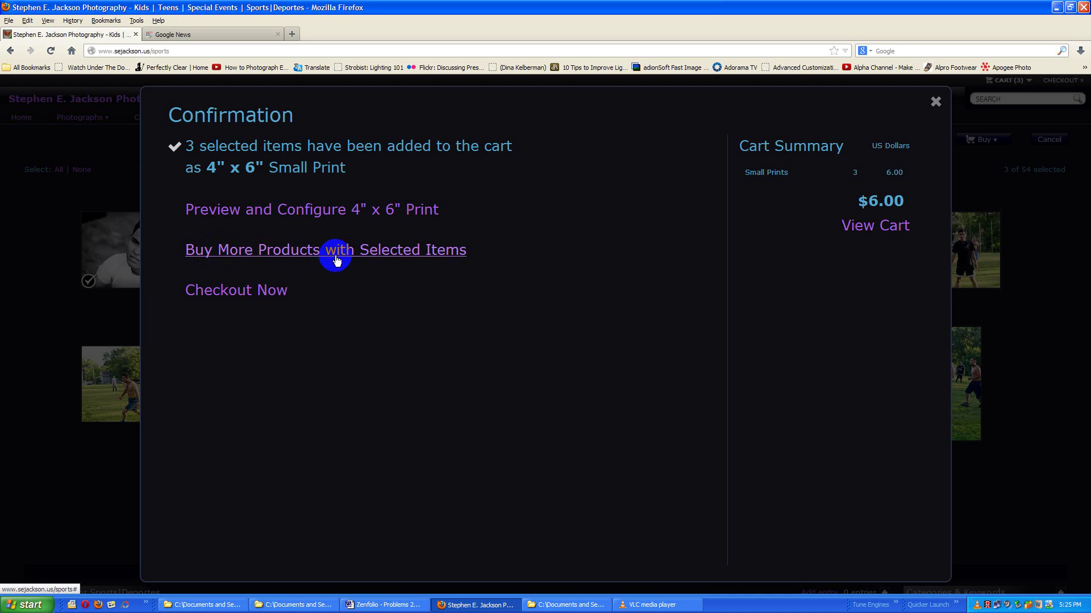
Step: Add the same three photos as 8" x 12" Standard Prints, totalling $51.00
left_click(413, 257)
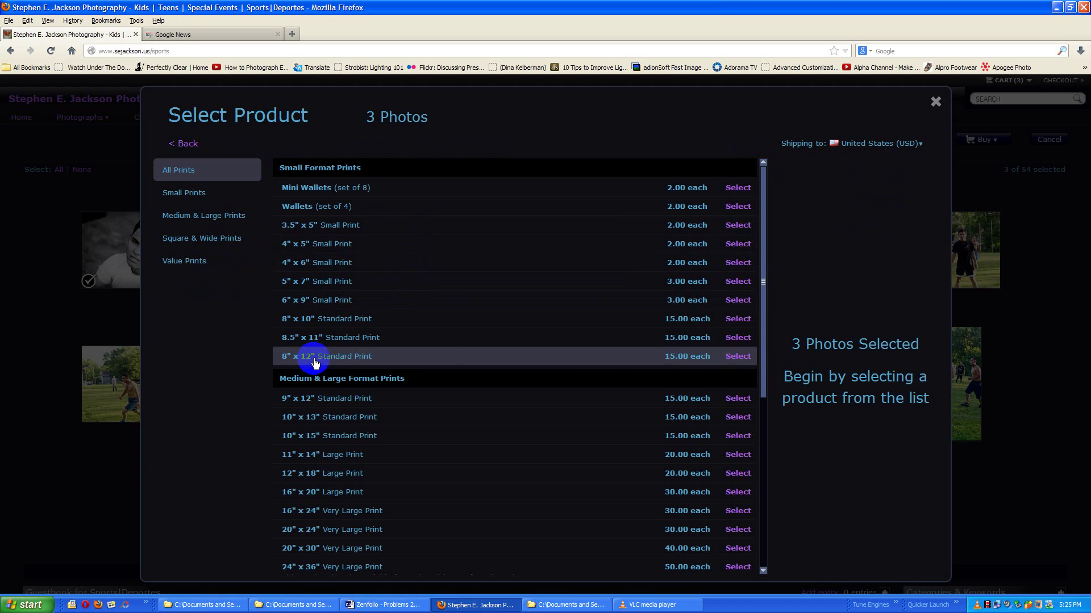
left_click(738, 357)
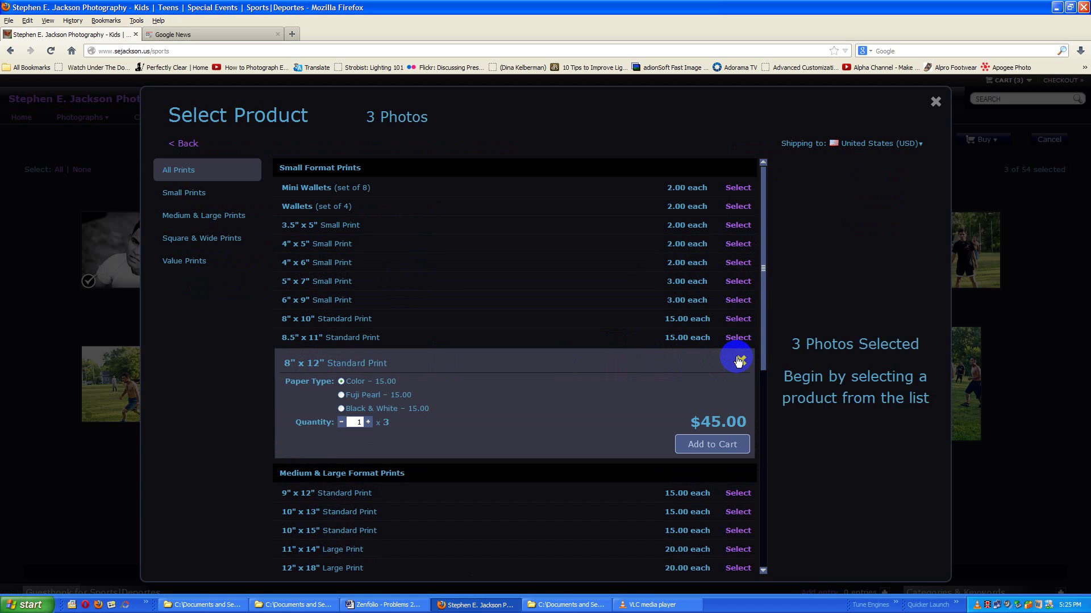
left_click(716, 445)
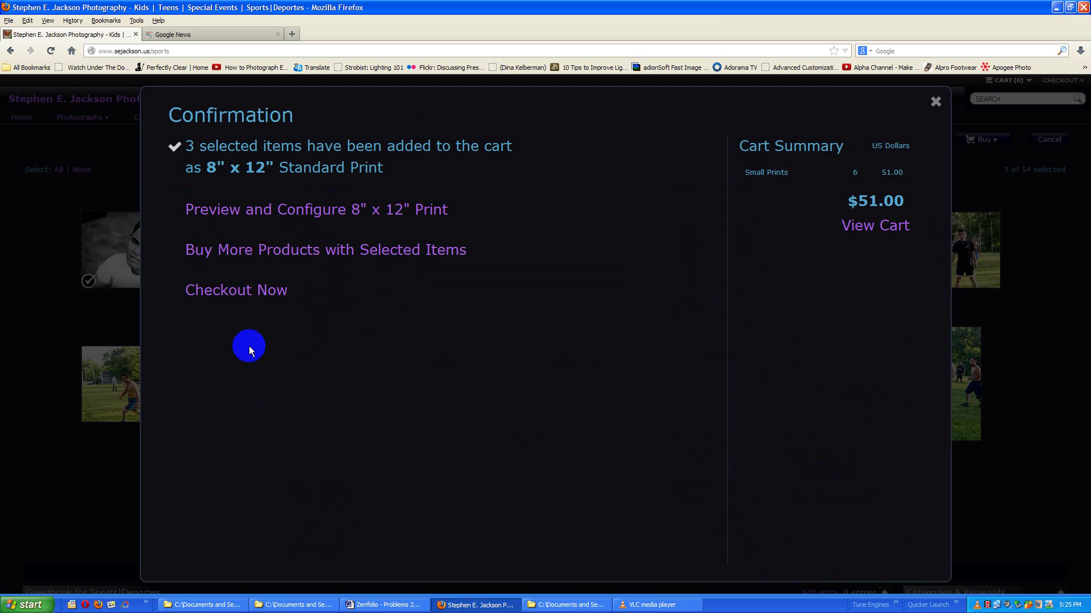
Step: Review the six-print $51.00 cart and proceed to the Register or Login page
left_click(247, 291)
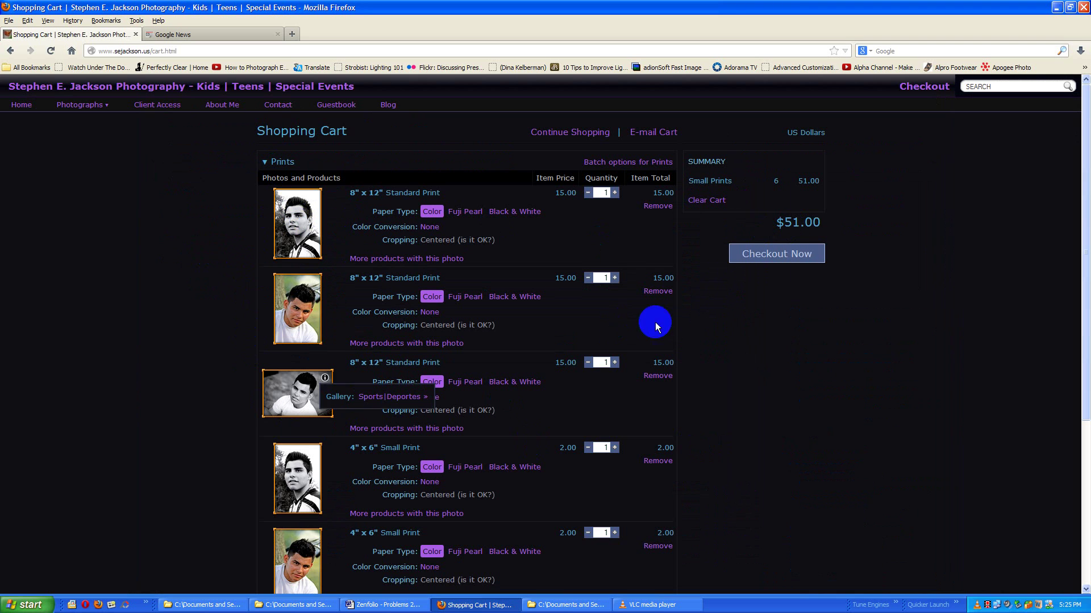
left_click_drag(1084, 171, 1079, 362)
scroll(383, 187, "up", 8)
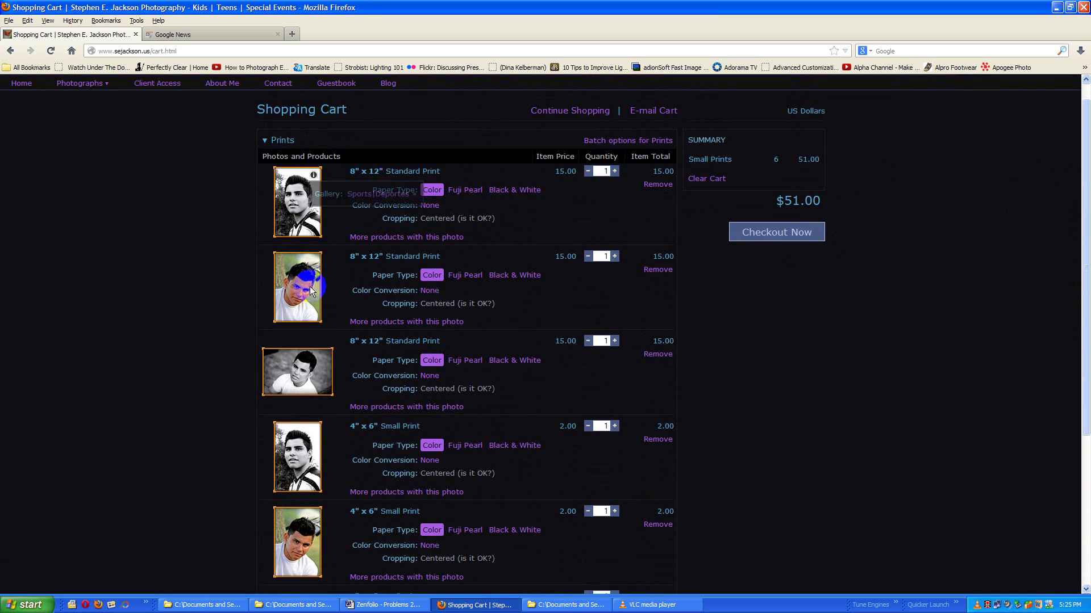
left_click(796, 239)
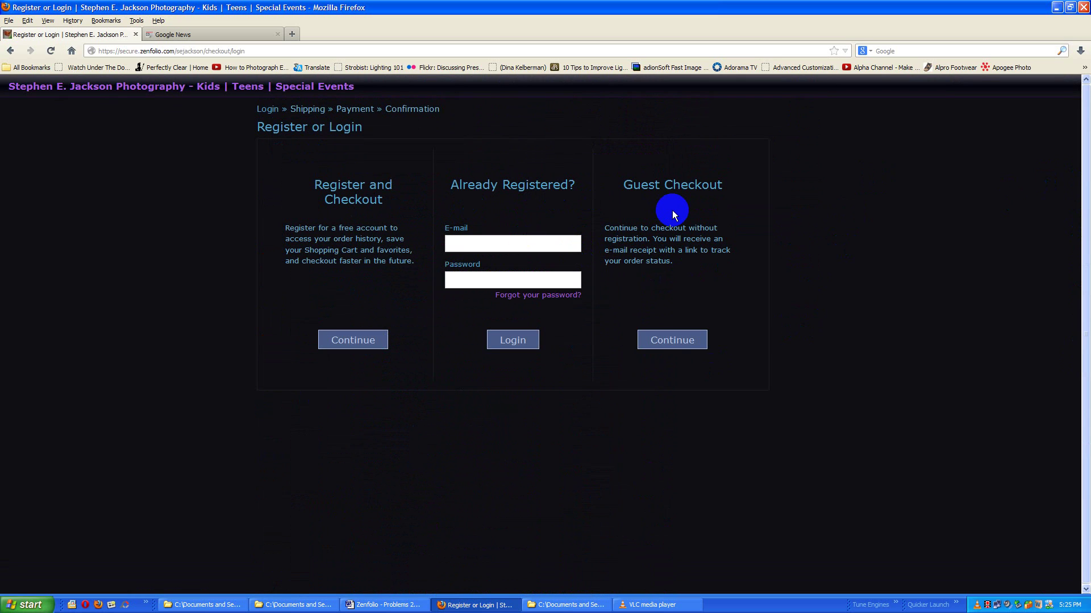
Step: View the guest checkout shipping-address form, then go back to the shopping cart
left_click(676, 346)
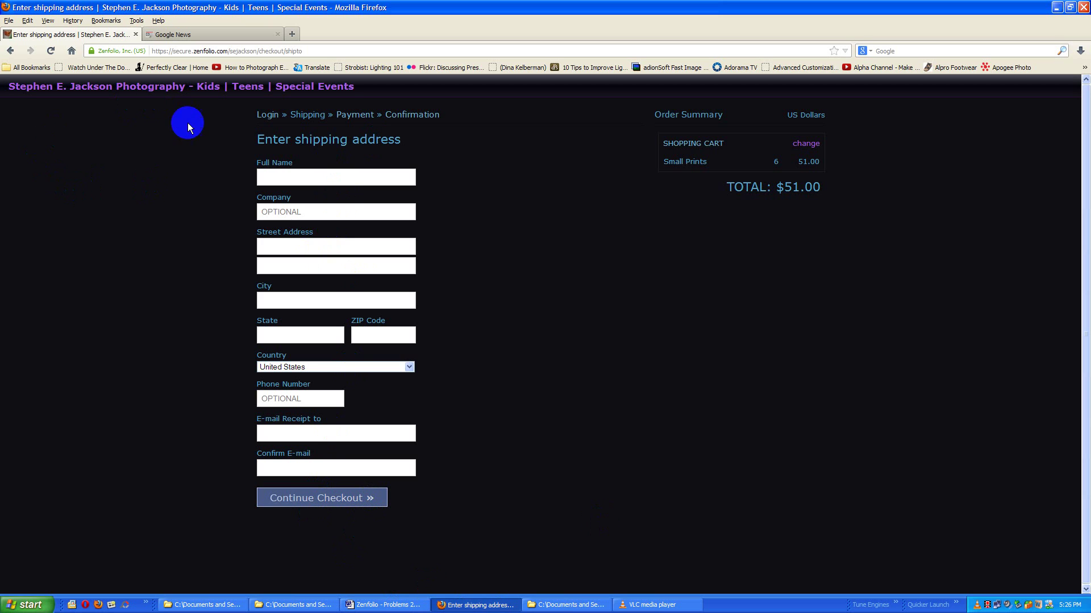
left_click(9, 50)
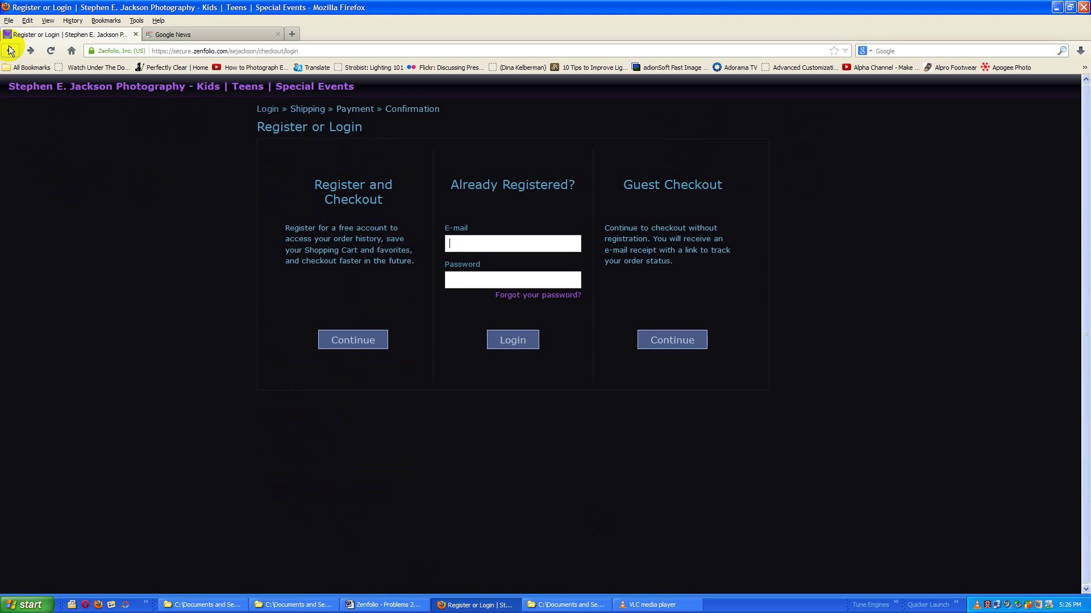
left_click(9, 50)
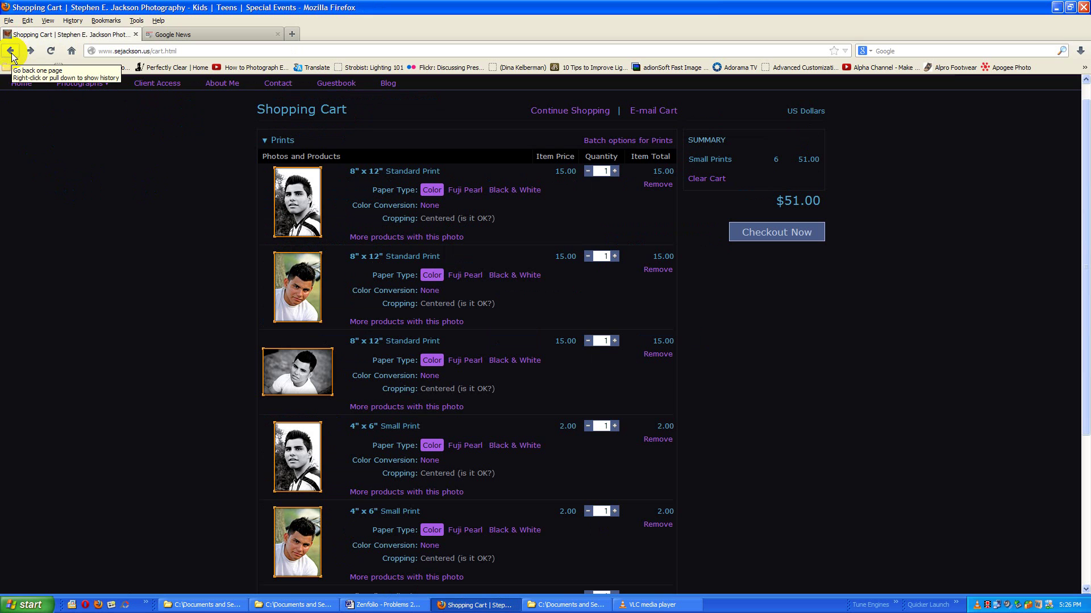
Step: Browse the About Me page, then open the Contact page's message form
left_click(215, 85)
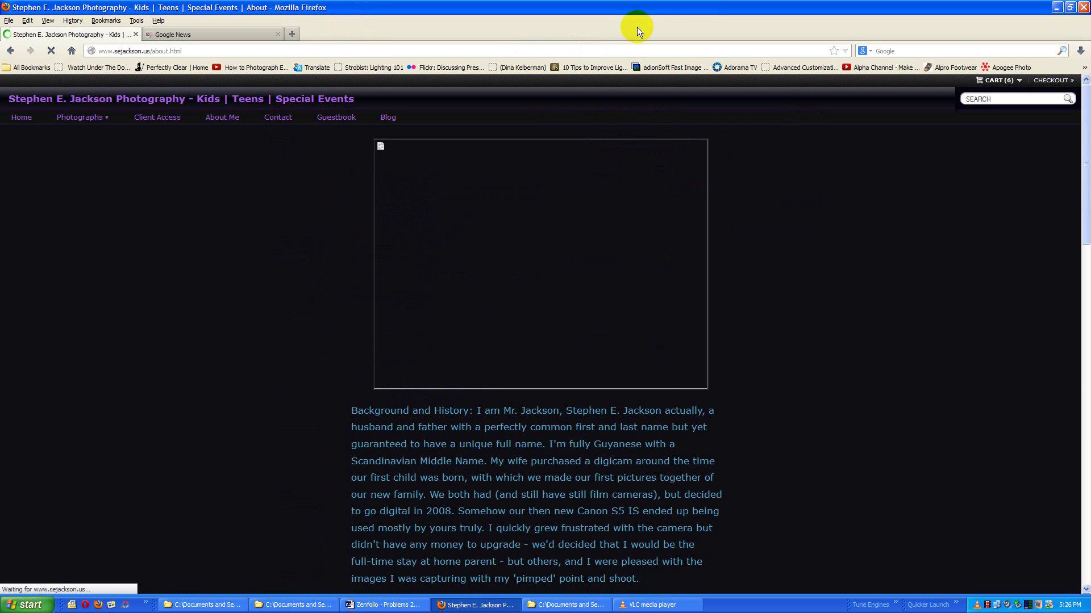
scroll(1086, 347, "down", 2)
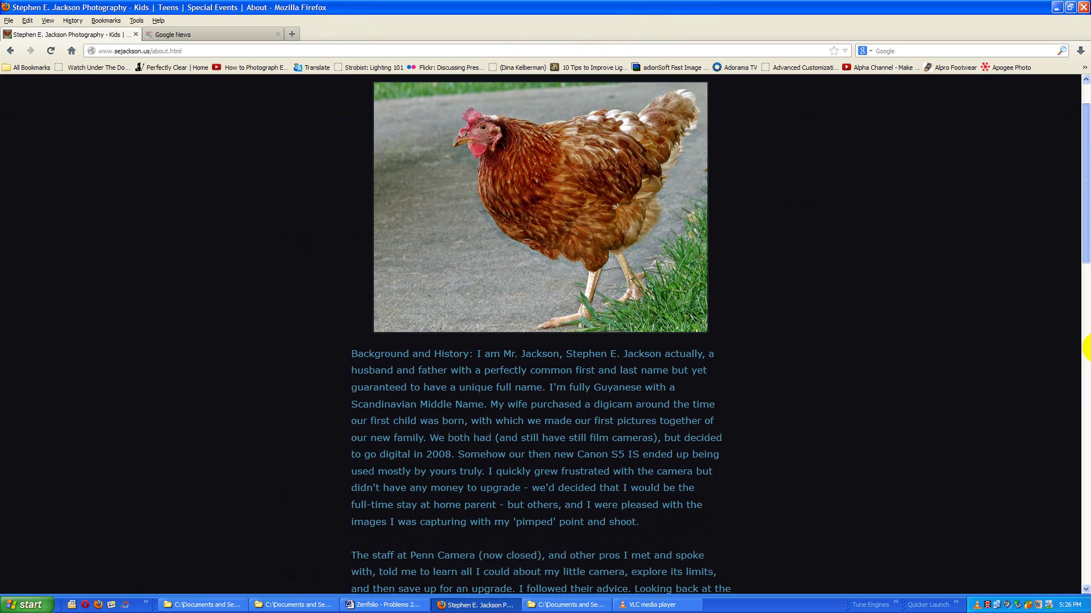
left_click_drag(1087, 348, 1086, 97)
left_click(284, 122)
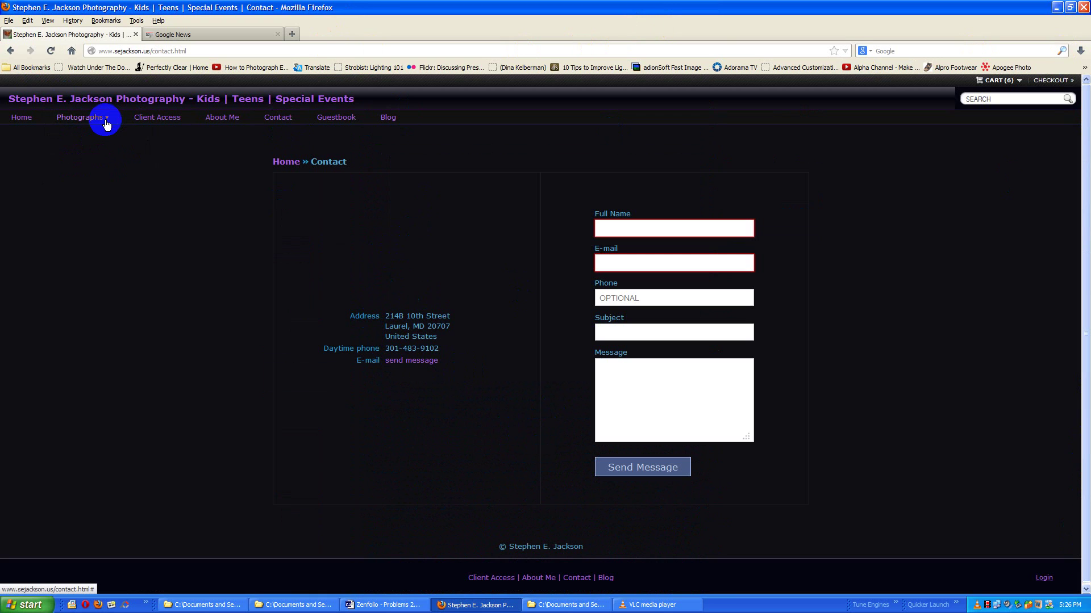
left_click(598, 315)
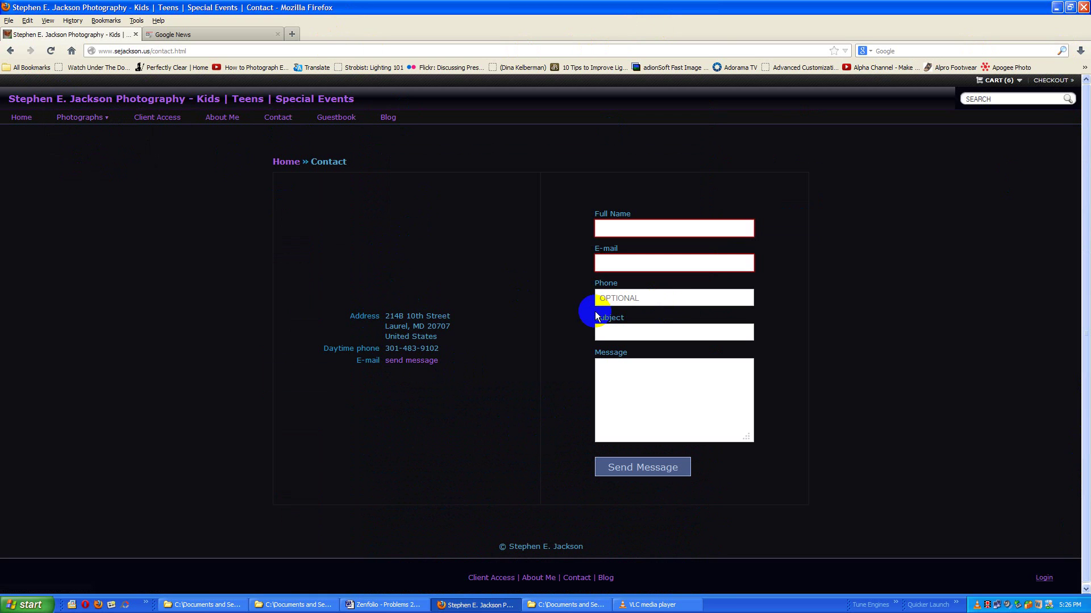